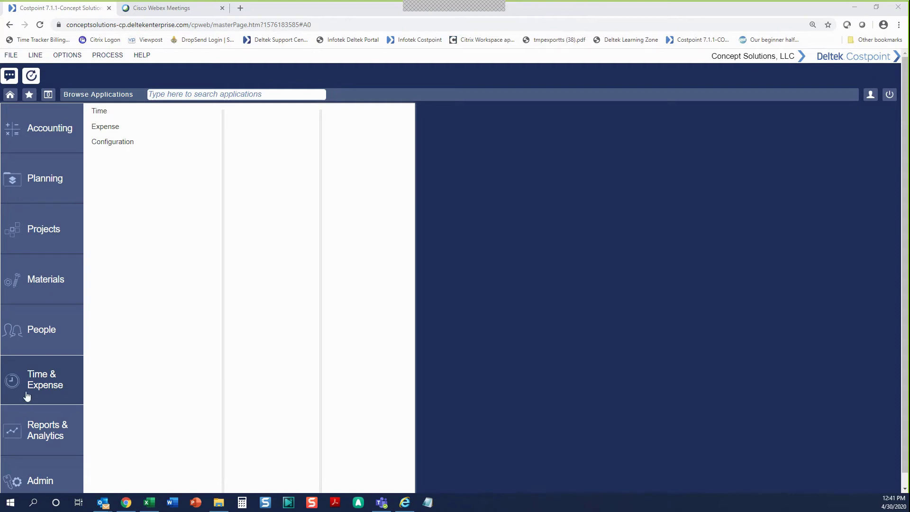
Expand Time & Expense > Expense > Expense Reports to list the expense report applications.
click(186, 131)
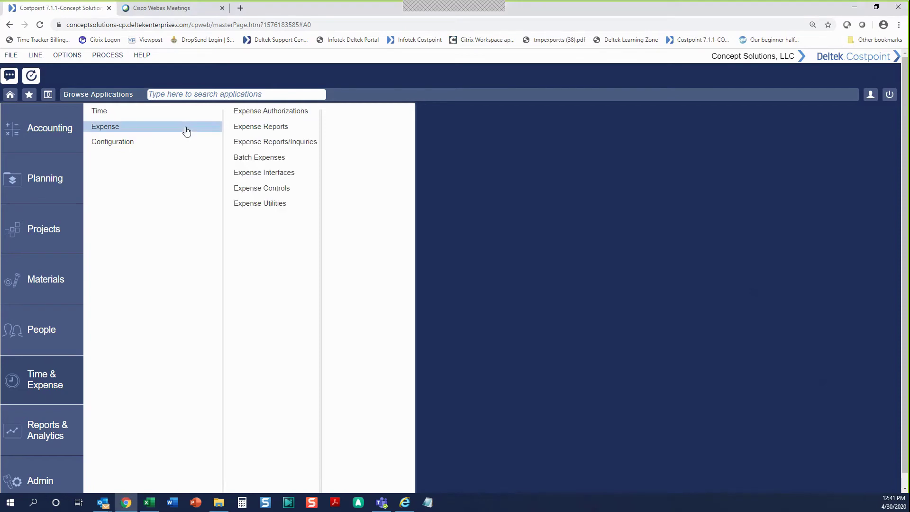
click(278, 128)
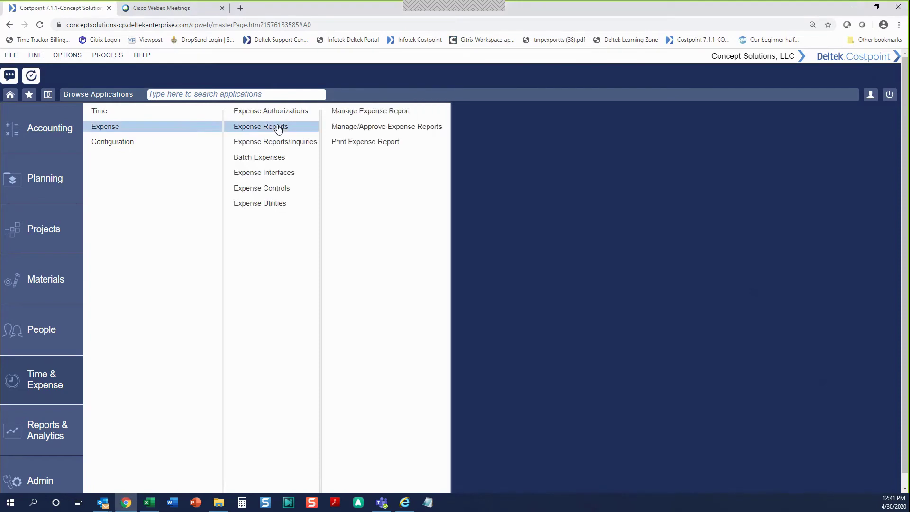
Launch Manage/Approve Expense Reports and select report ER00000002.
click(376, 128)
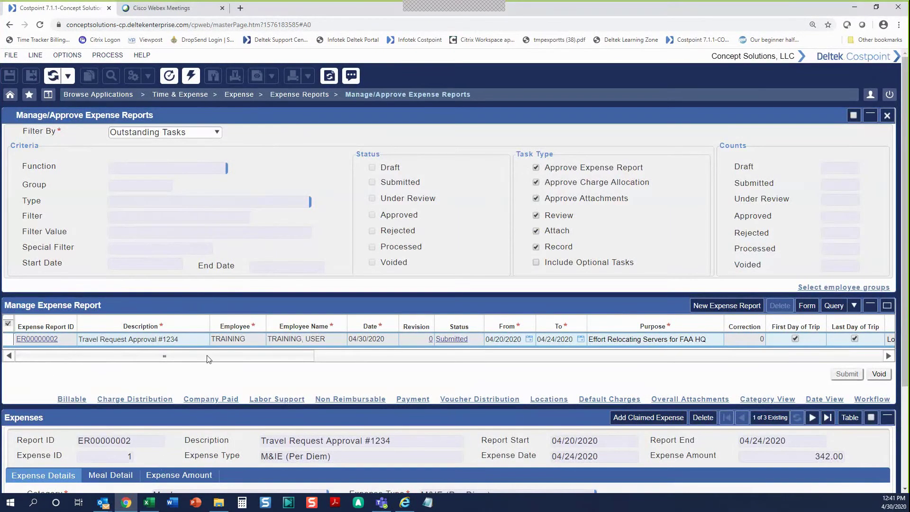
scroll(232, 351, down, 3)
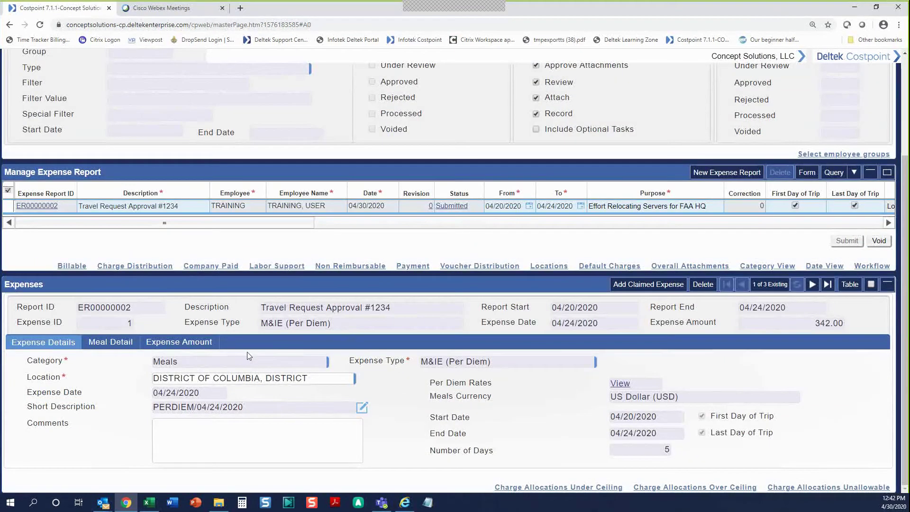
click(6, 209)
Step through the lodging and car rental expenses, then back to the per diem meals.
click(814, 284)
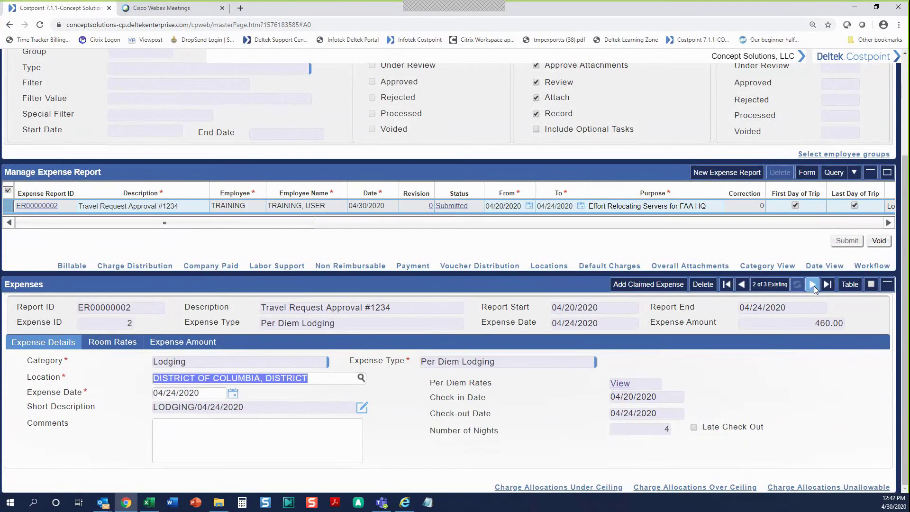
click(815, 286)
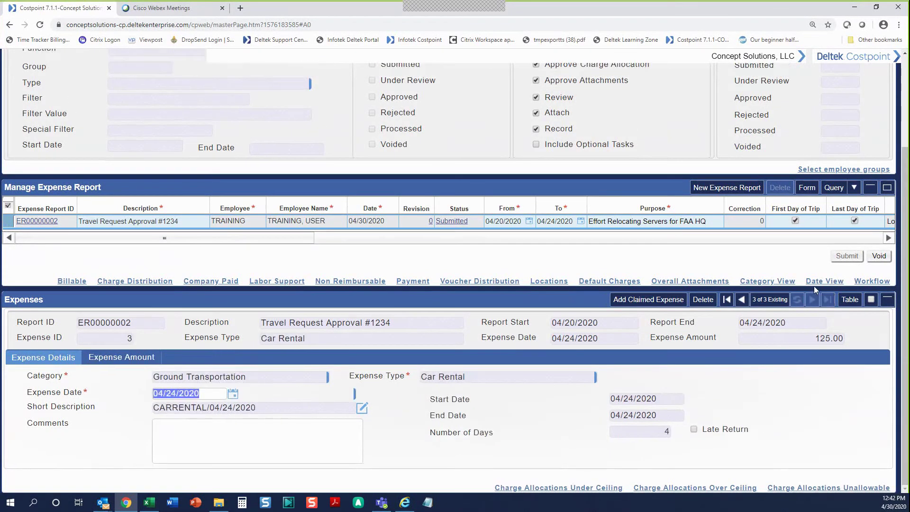
click(742, 300)
click(743, 285)
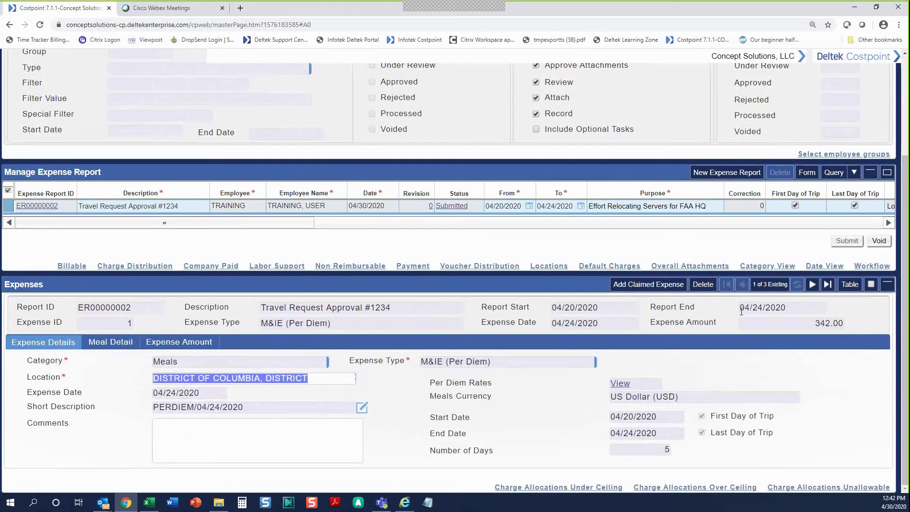
Switch Expenses to table view and select the M&IE, lodging and car rental lines.
click(851, 285)
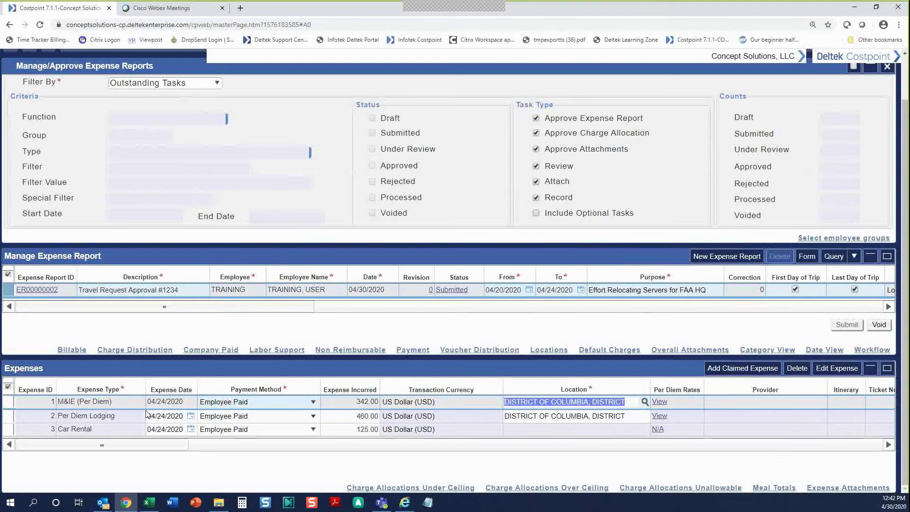
click(8, 386)
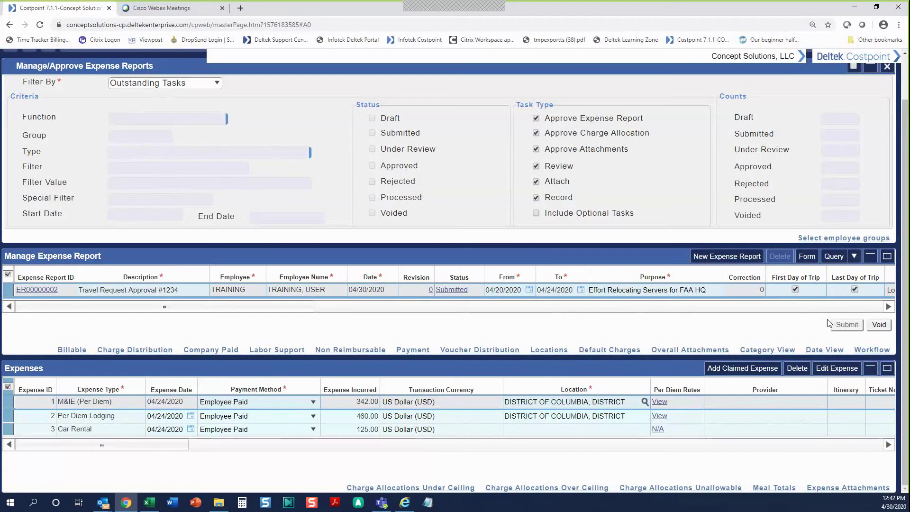
Open ER00000002's workflow and view the Attach - Overall Receipt(s) PDF.
click(872, 350)
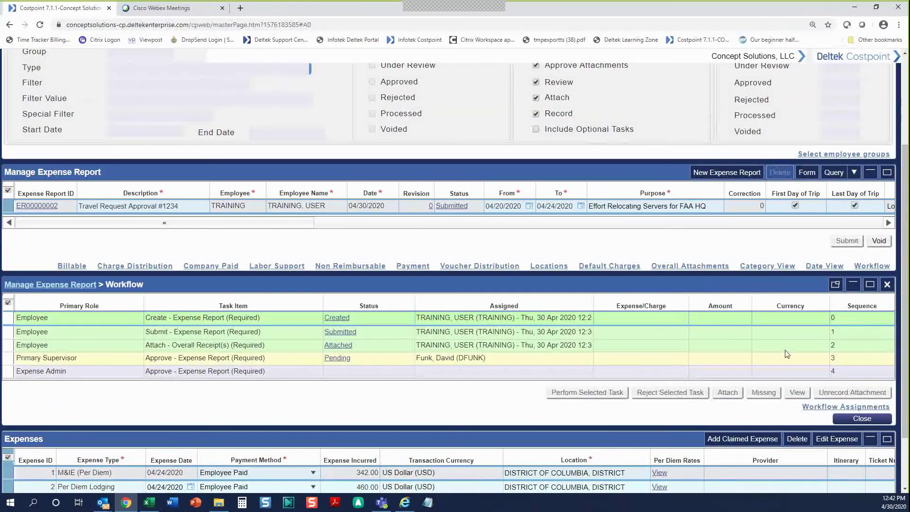
click(14, 346)
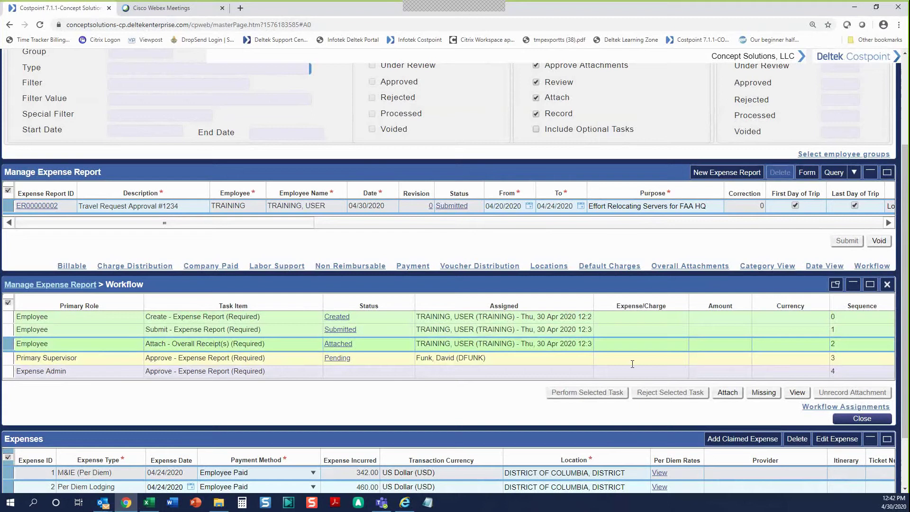
click(798, 393)
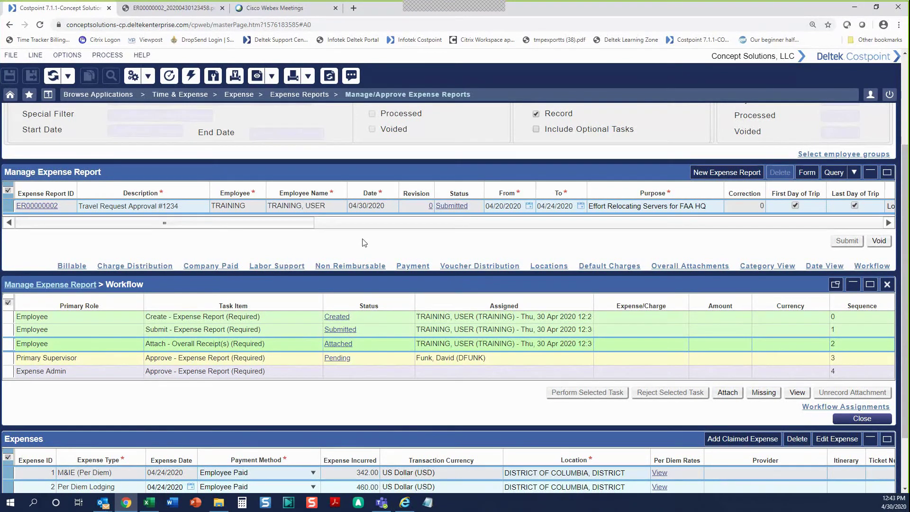
Check the assignee, then perform the Primary Supervisor Approve task for ER00000002.
click(9, 358)
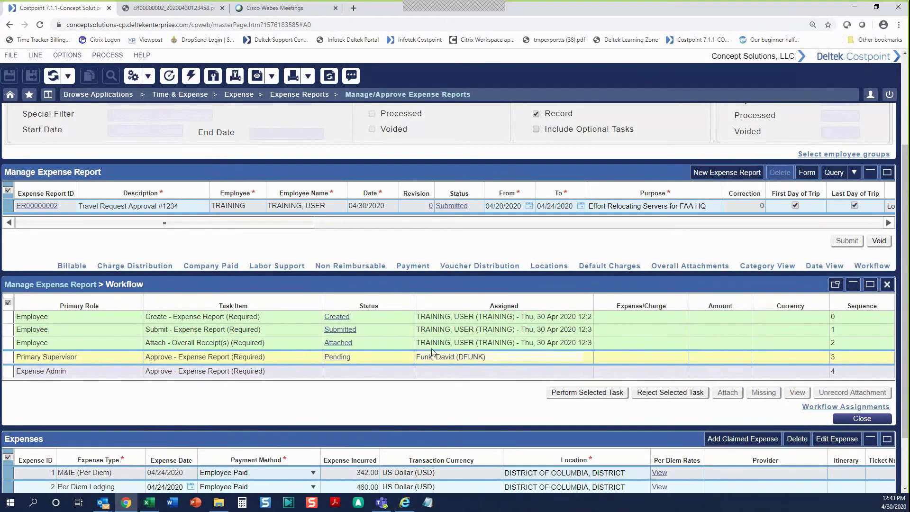
click(526, 359)
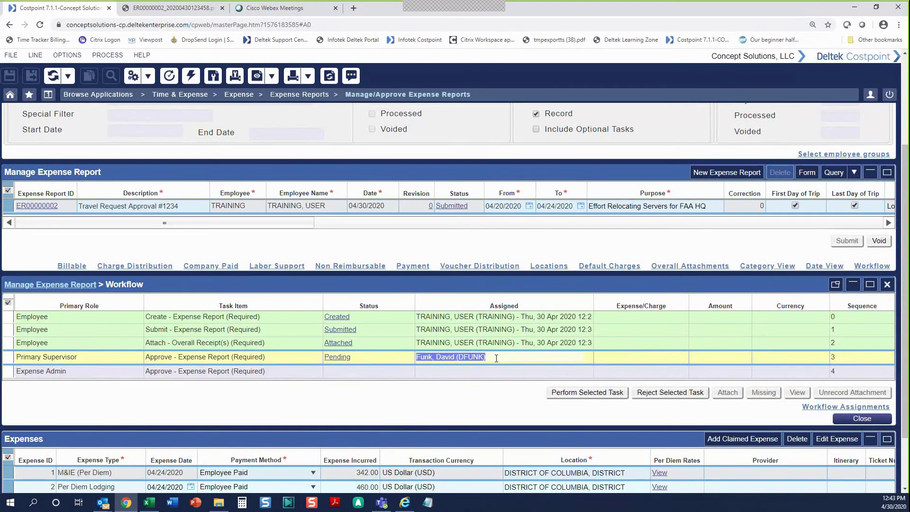
click(12, 359)
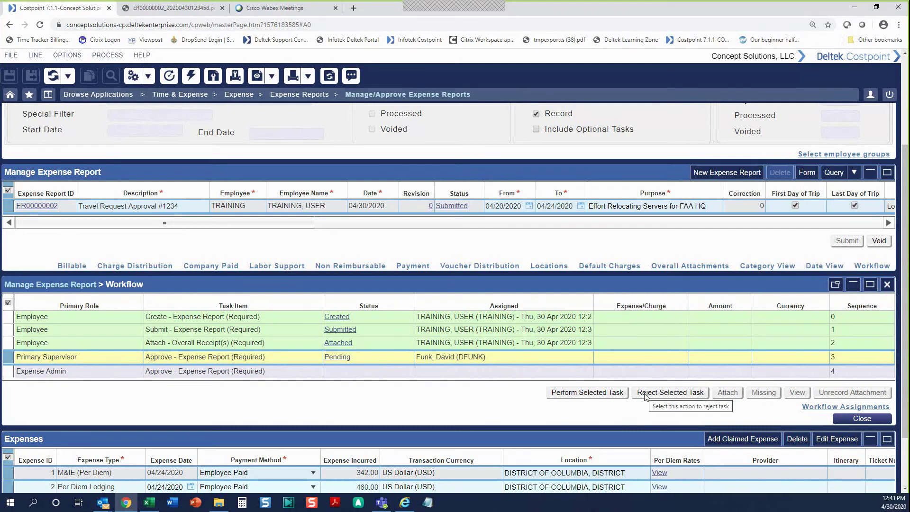
click(593, 394)
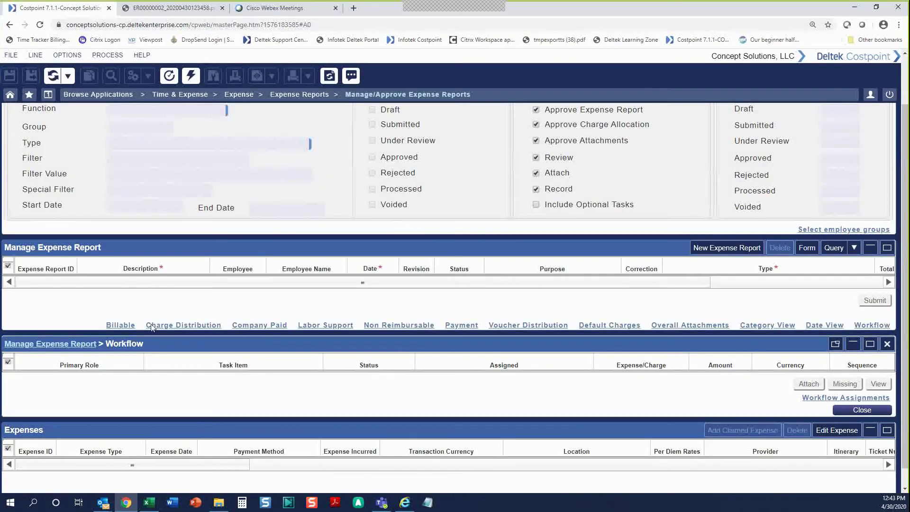
scroll(152, 327, up, 1)
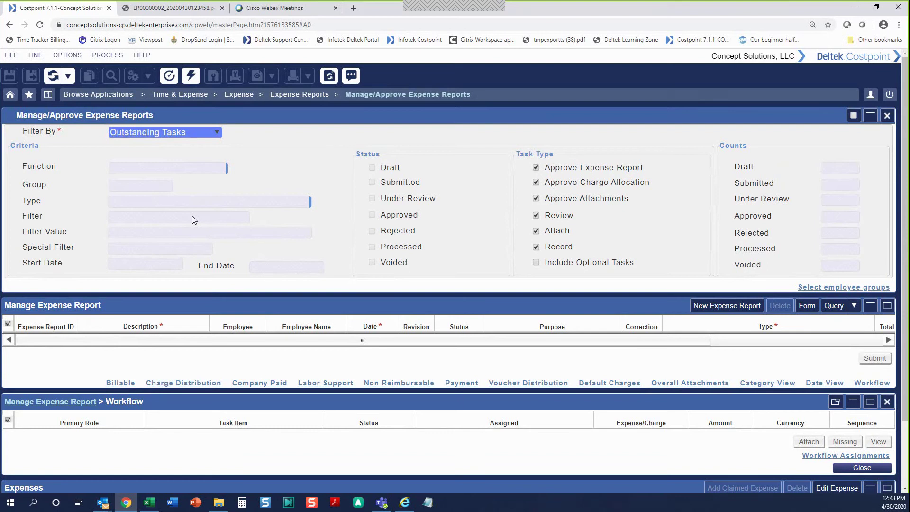
click(217, 135)
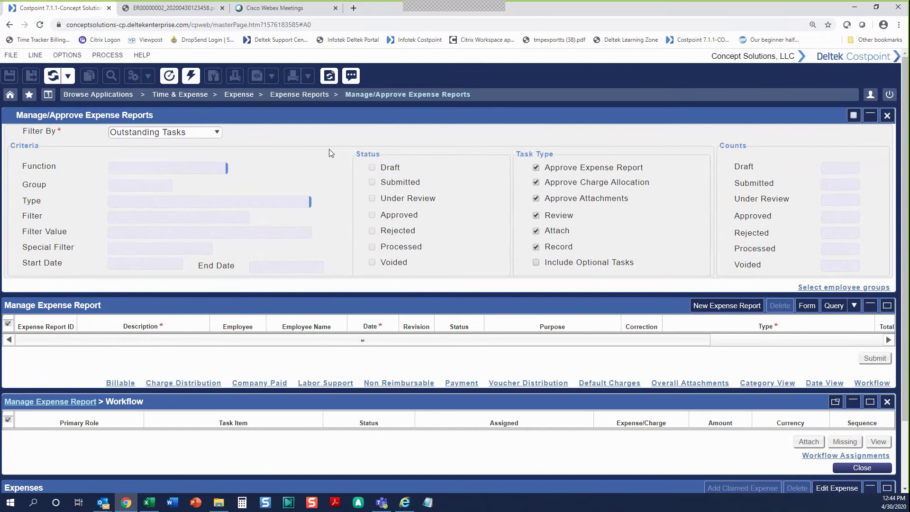
Filter reports by Status with function Primary Supervisor and execute the query.
click(216, 133)
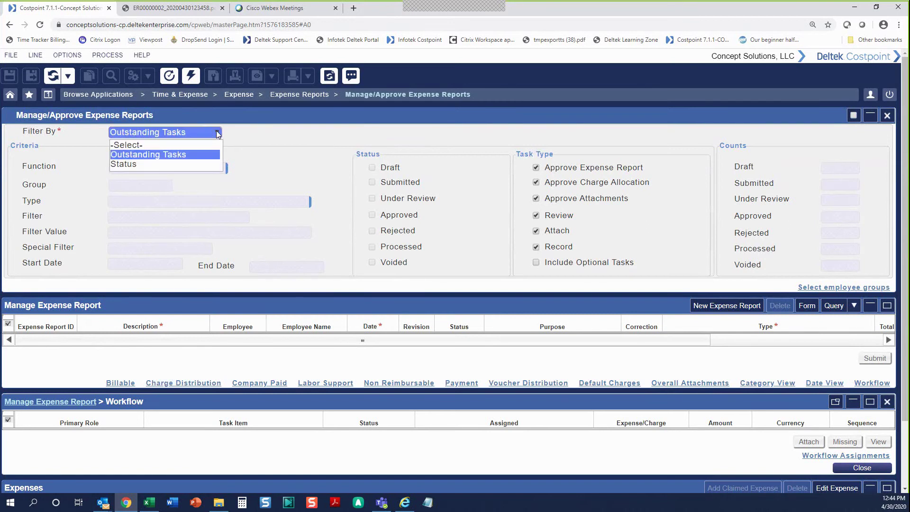
click(197, 164)
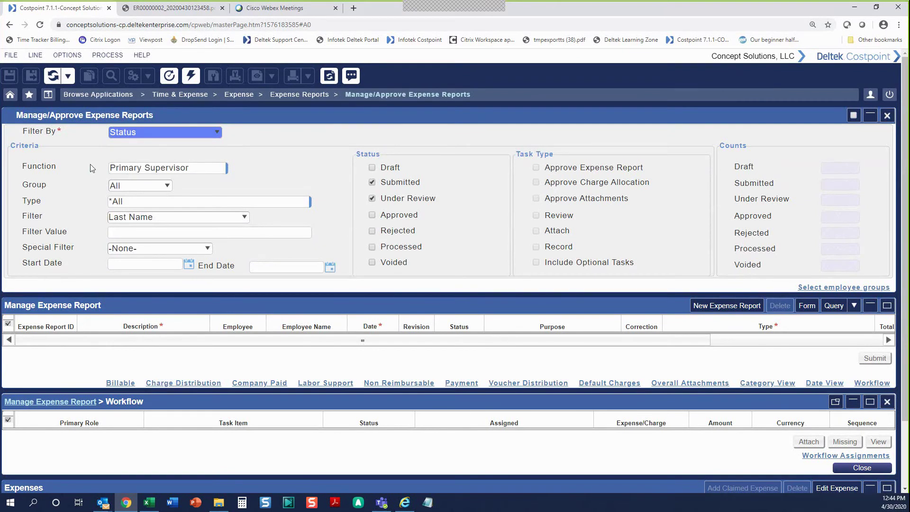
click(143, 170)
click(191, 76)
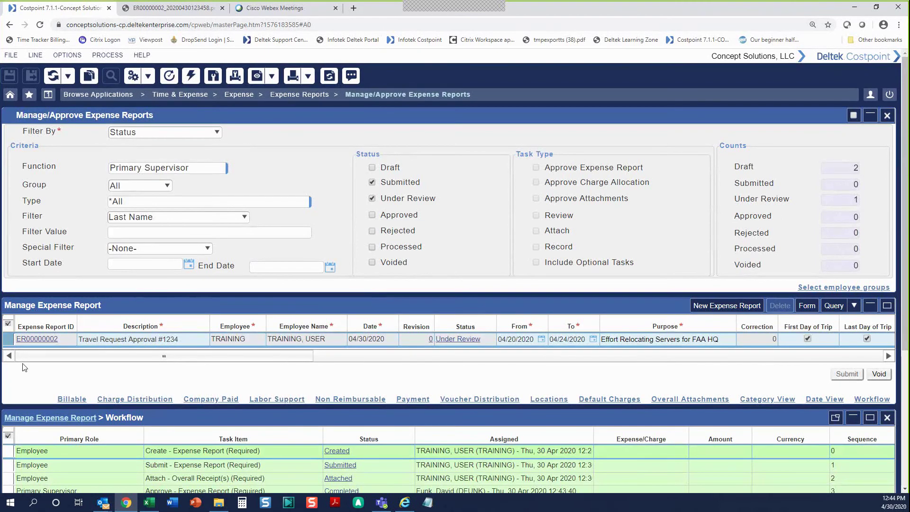
Add Draft to the status filter and load report ER00000002.
click(373, 167)
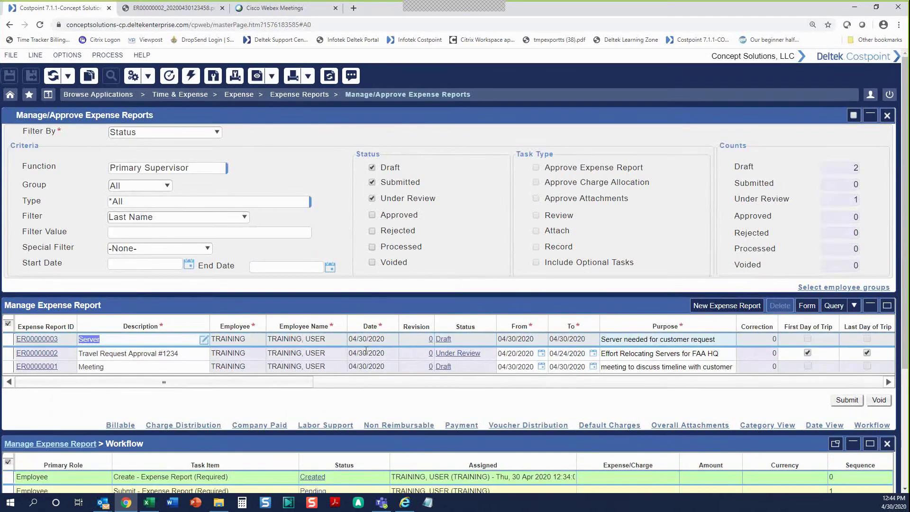
scroll(85, 289, down, 3)
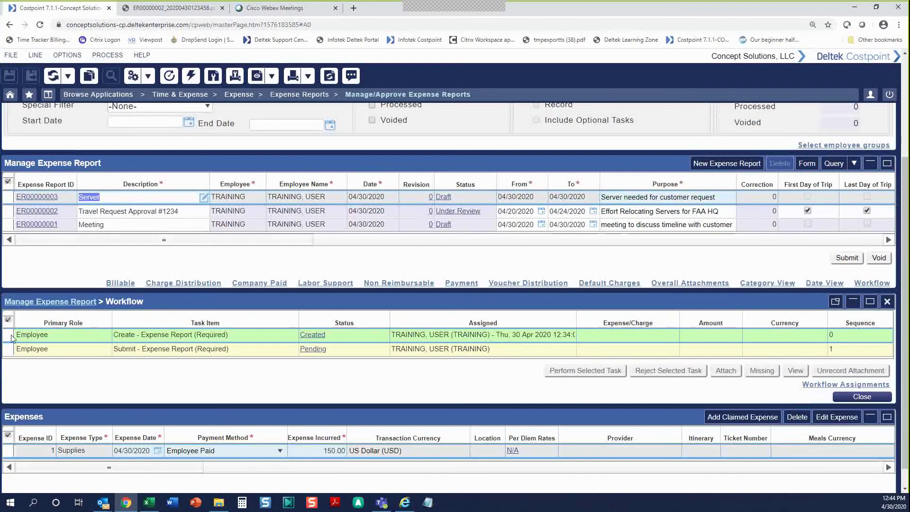
click(15, 208)
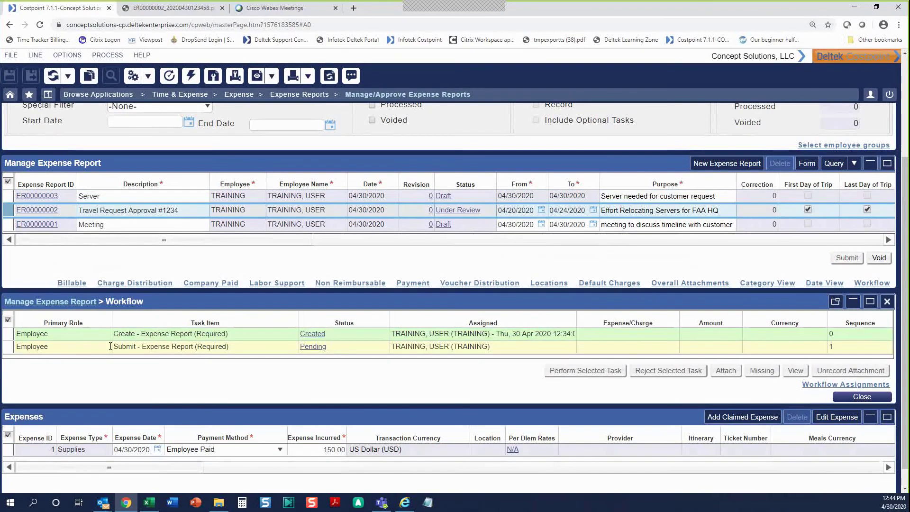
Select the Completed Primary Supervisor step in ER00000002's workflow.
click(116, 372)
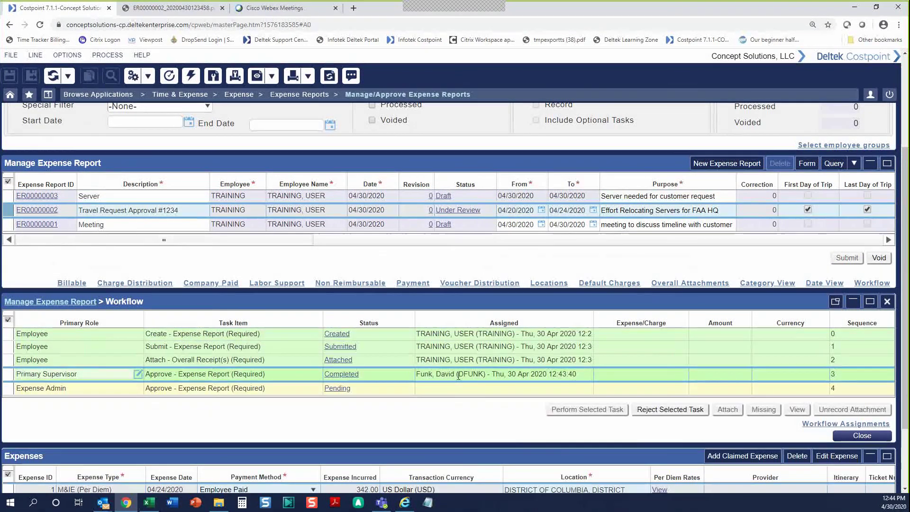
click(8, 379)
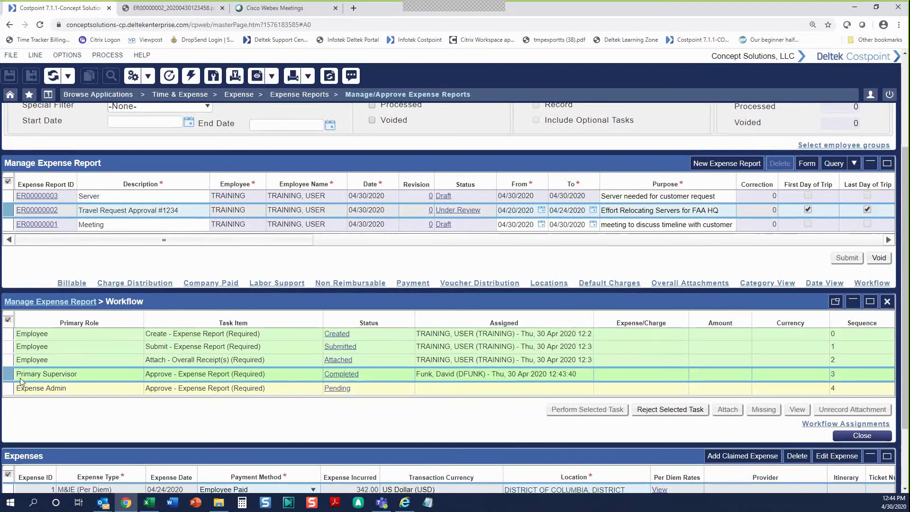
scroll(232, 331, up, 2)
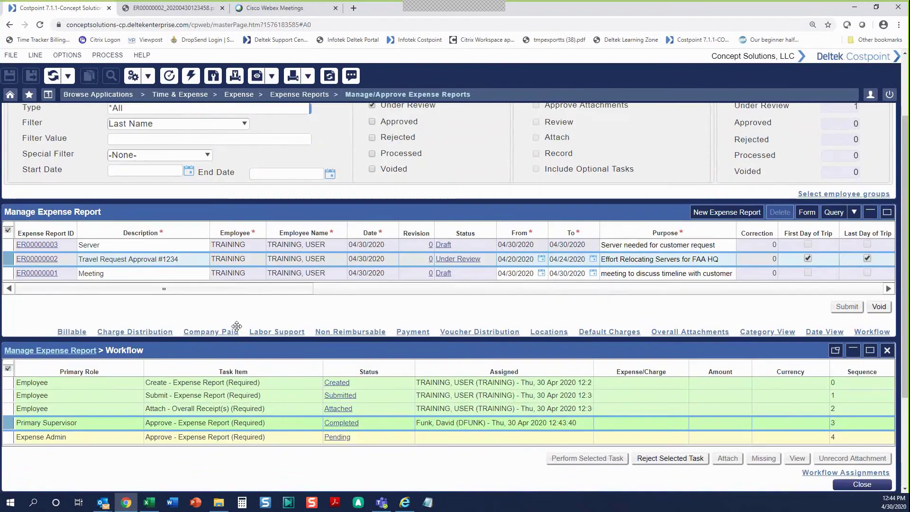
scroll(363, 383, up, 2)
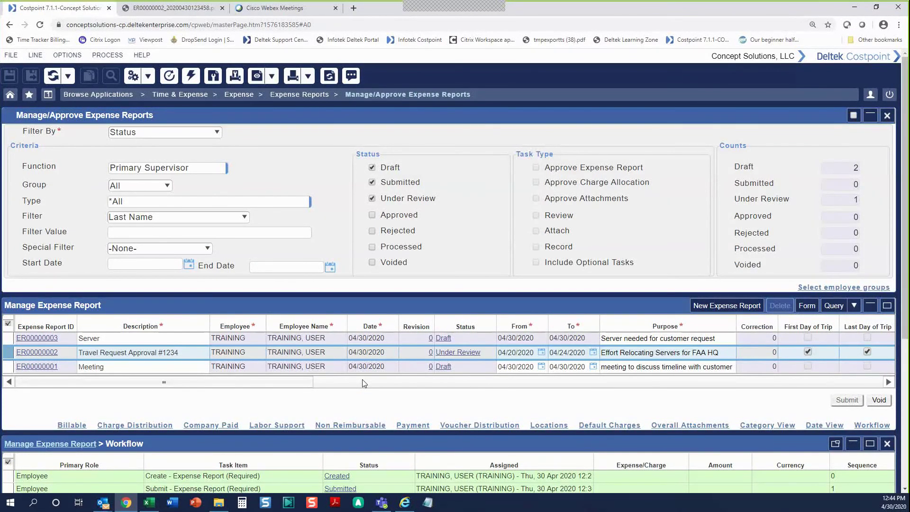
scroll(342, 397, down, 5)
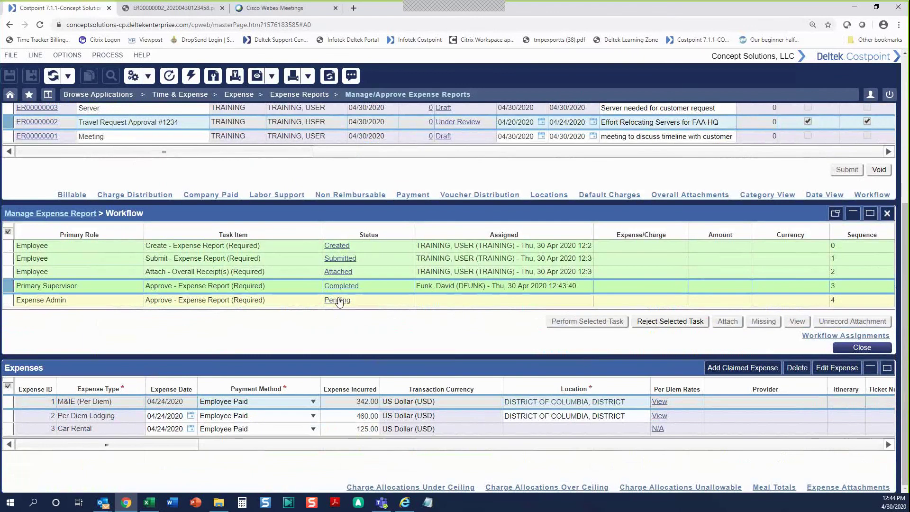
click(83, 300)
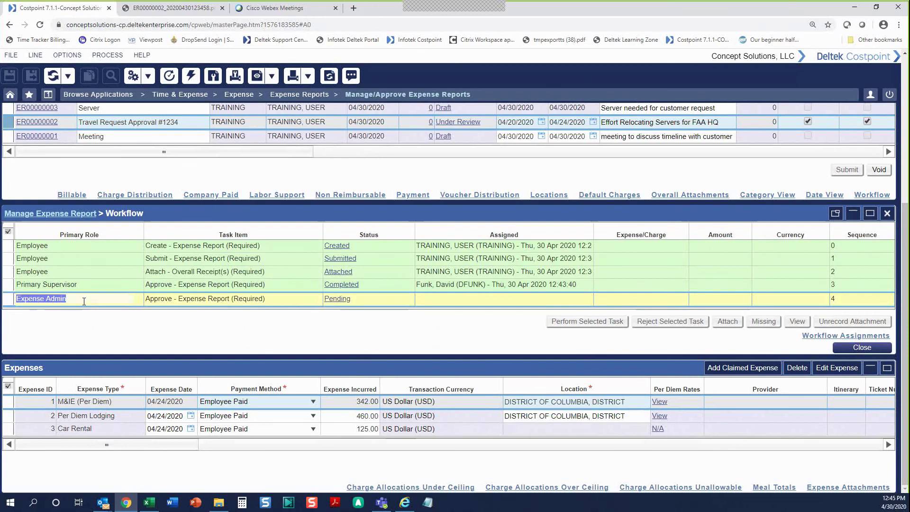
scroll(167, 406, up, 5)
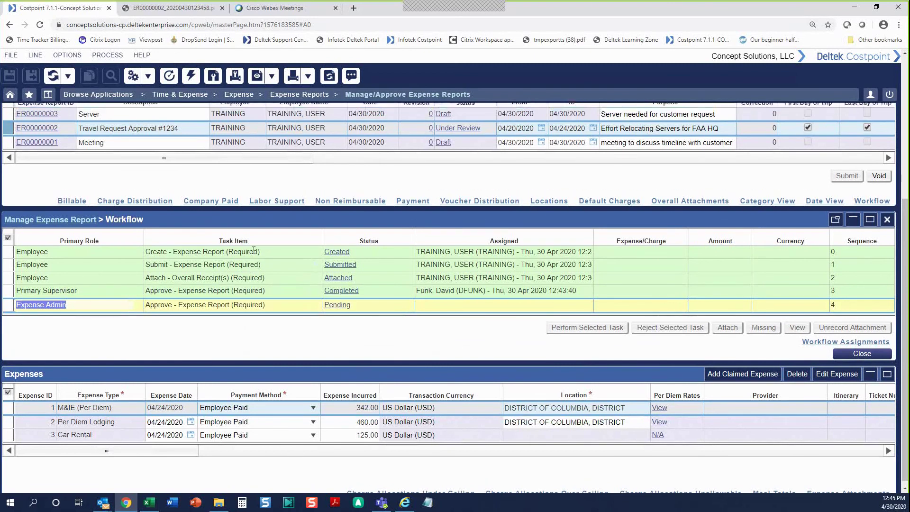